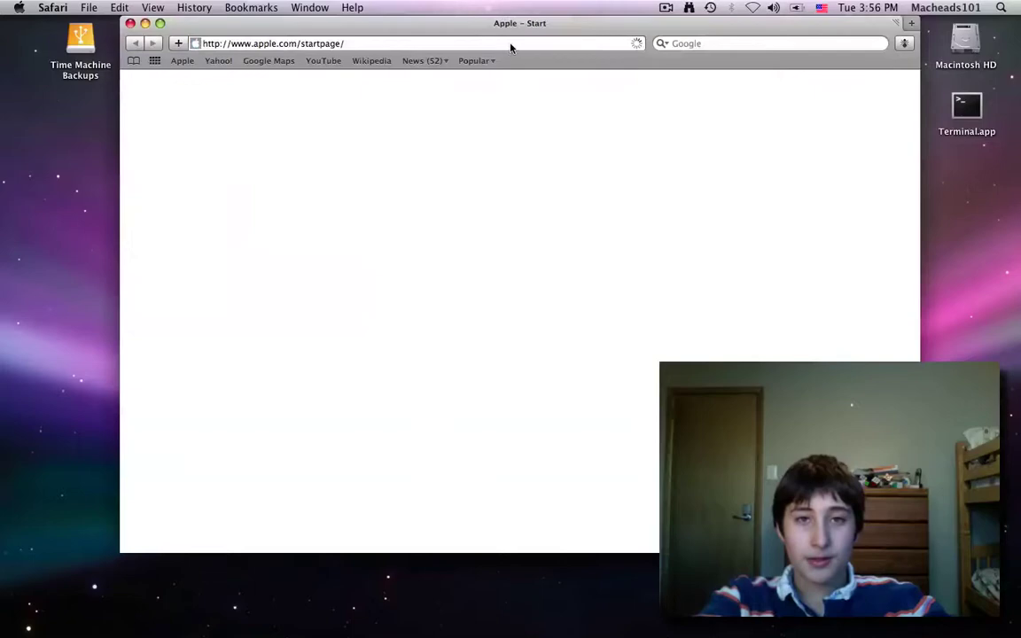
Load colorhunter.com in the browser
left_click(365, 44)
type("col")
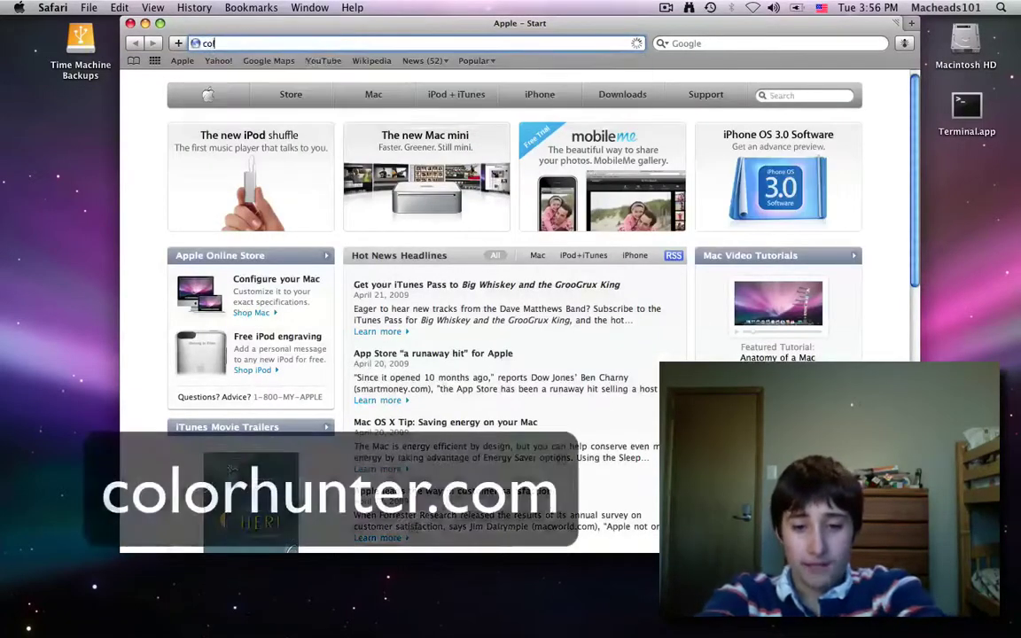
type("orh")
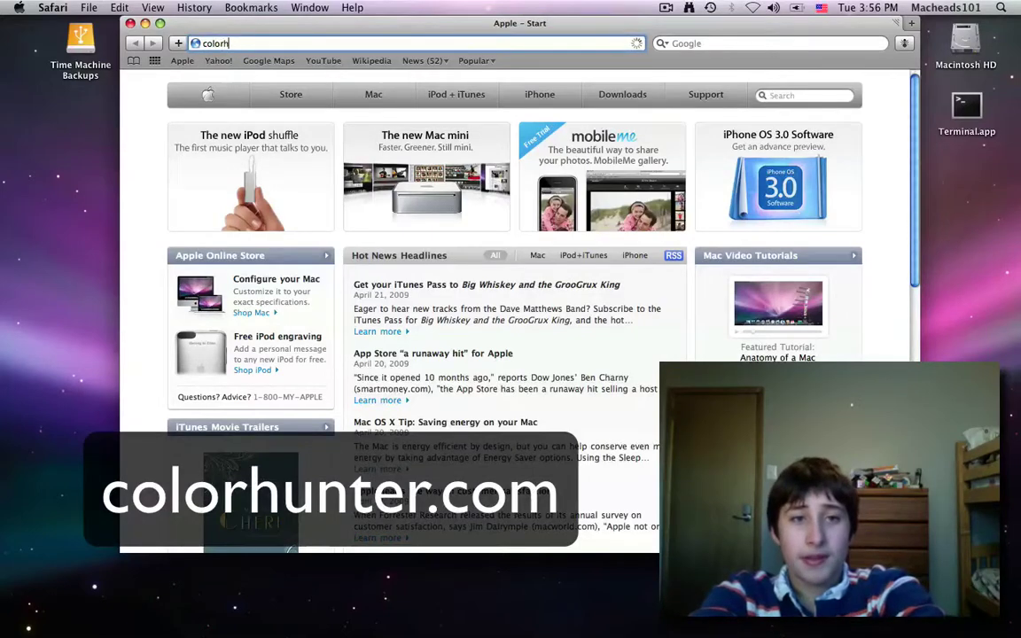
type("unter.com")
key("Return")
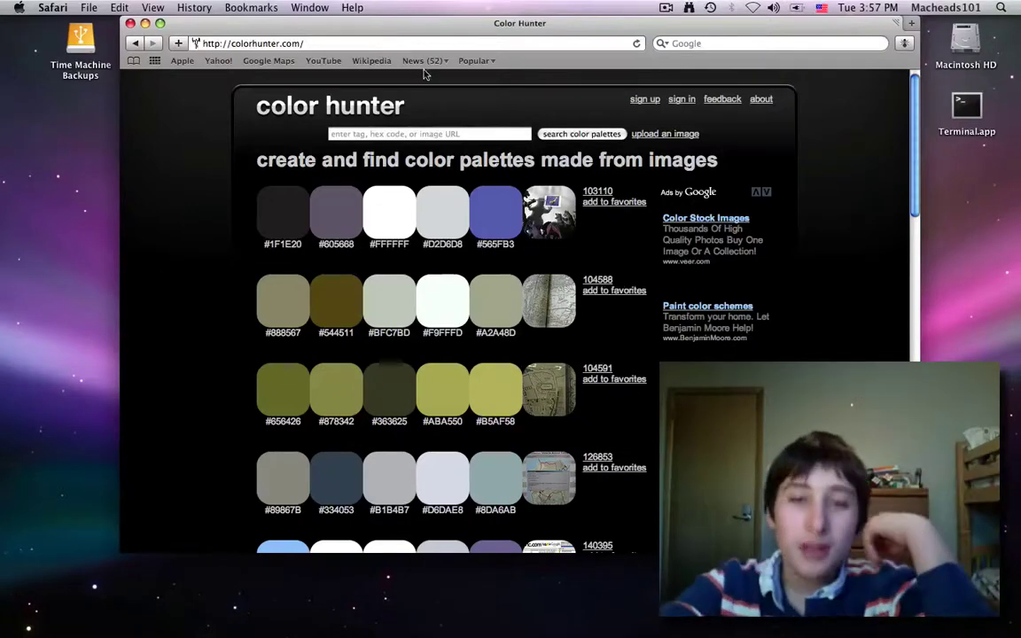
Scroll through the palette gallery and select the #FFFFFF hex code
scroll(570, 248, "down", 5)
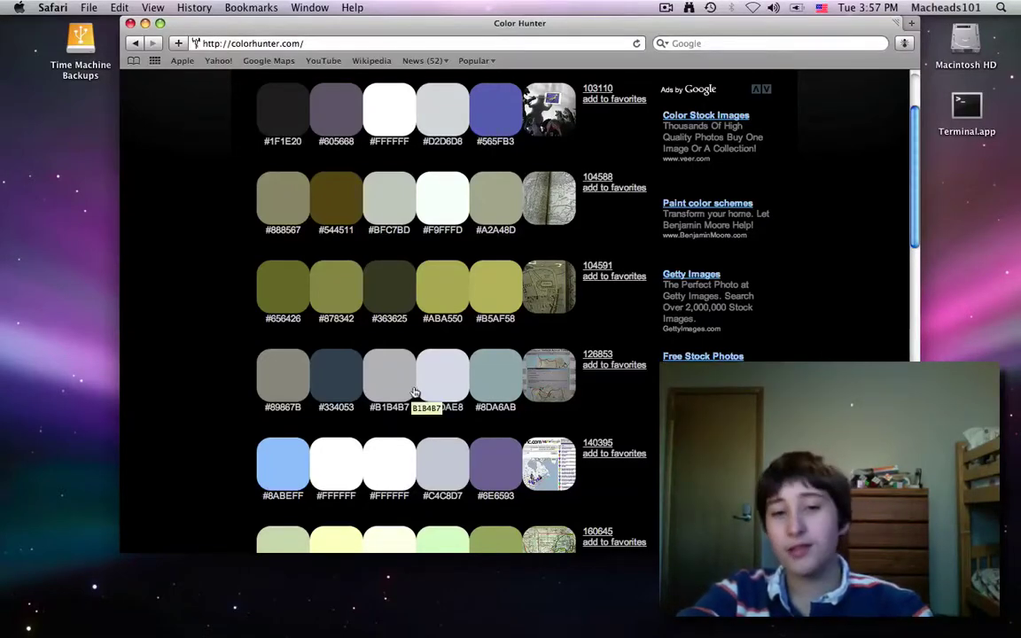
scroll(512, 344, "up", 3)
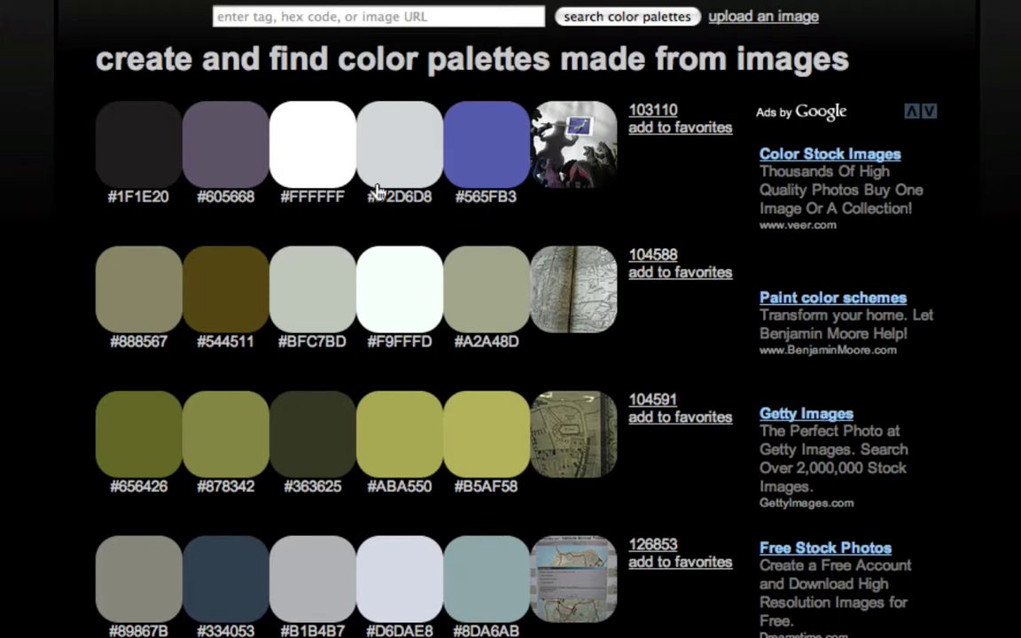
triple_click(312, 204)
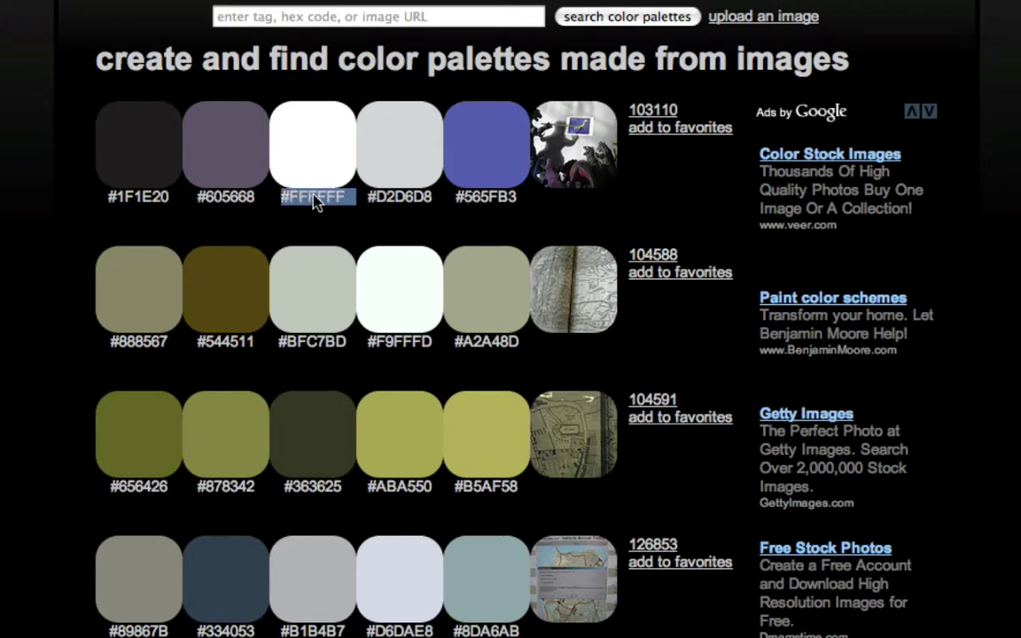
left_click(346, 210)
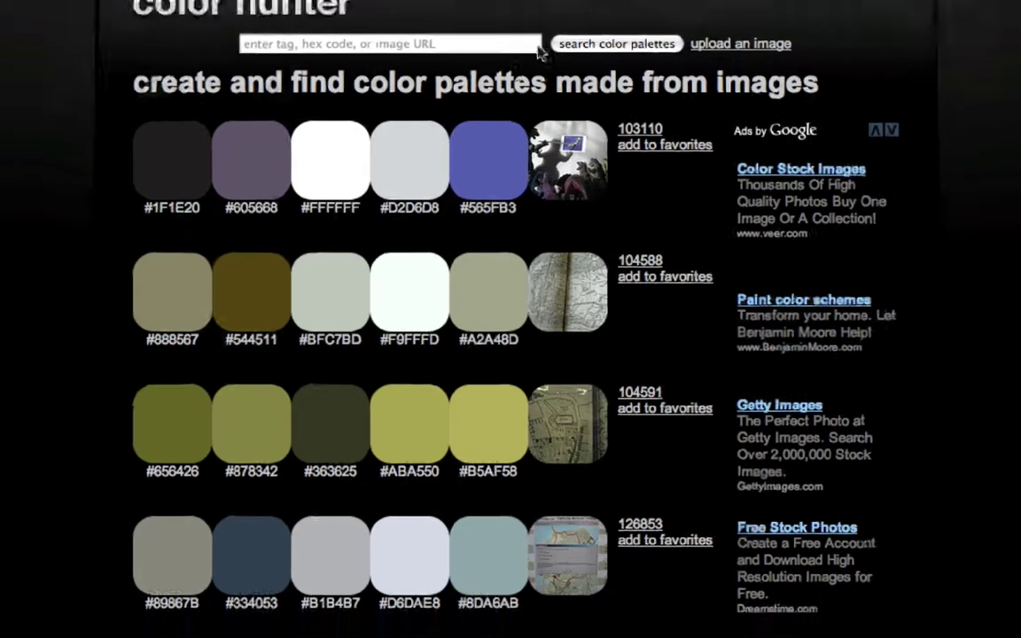
In a new tab, search Google for 'macheads101'
key("super+t")
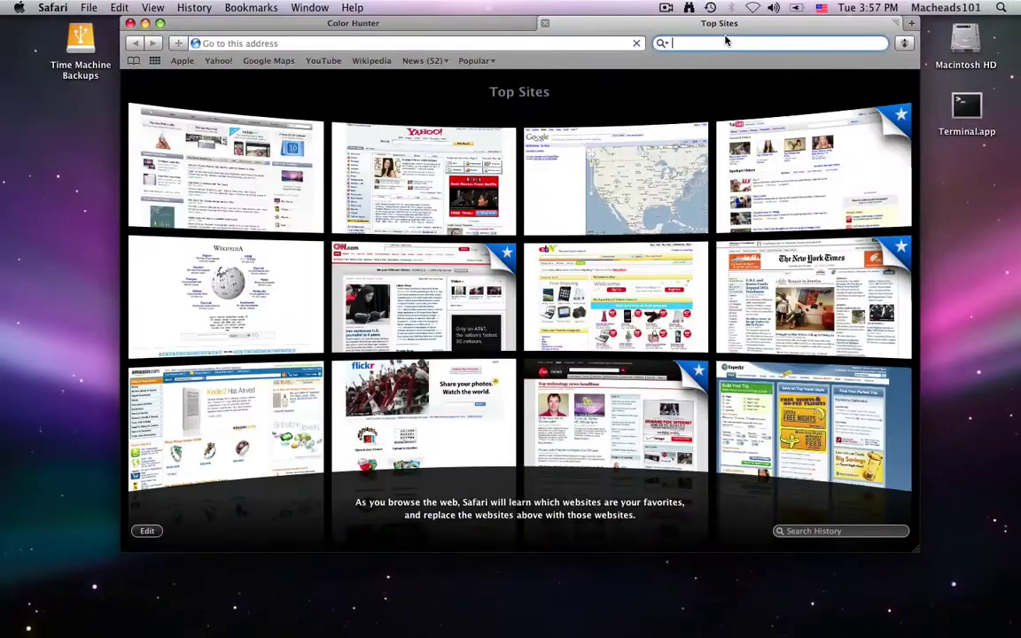
type("macheads101")
key("Return")
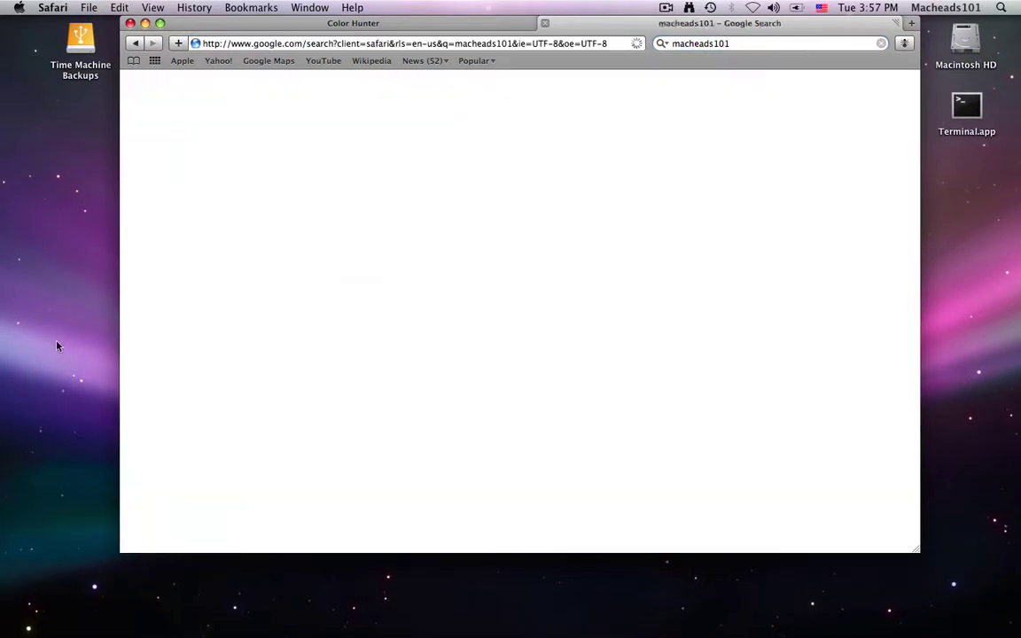
Open the rainbow Apple logo image result at full size and select its web address
left_click(165, 77)
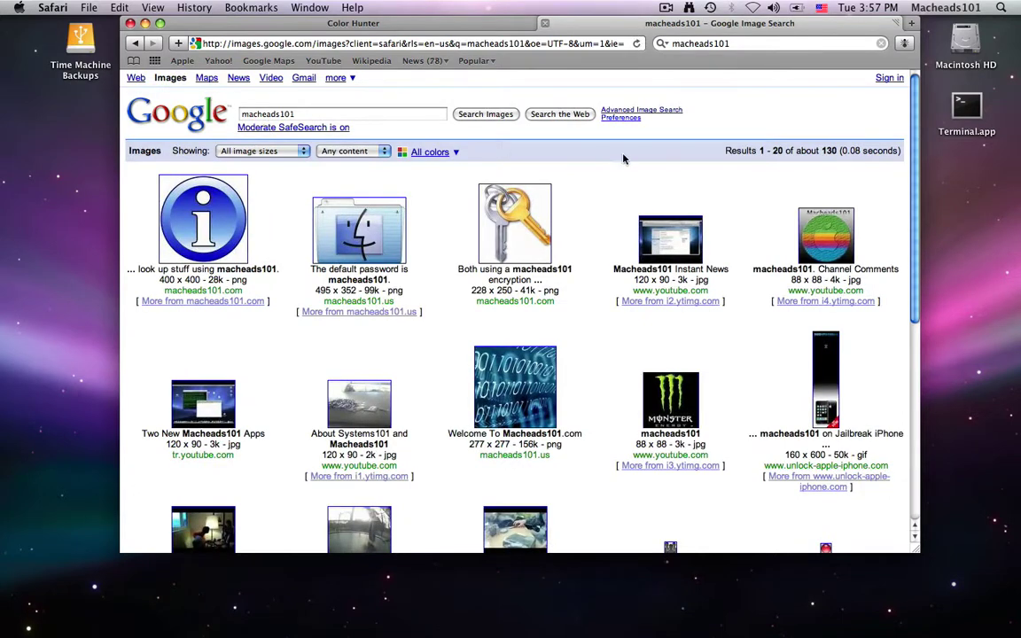
left_click(820, 230)
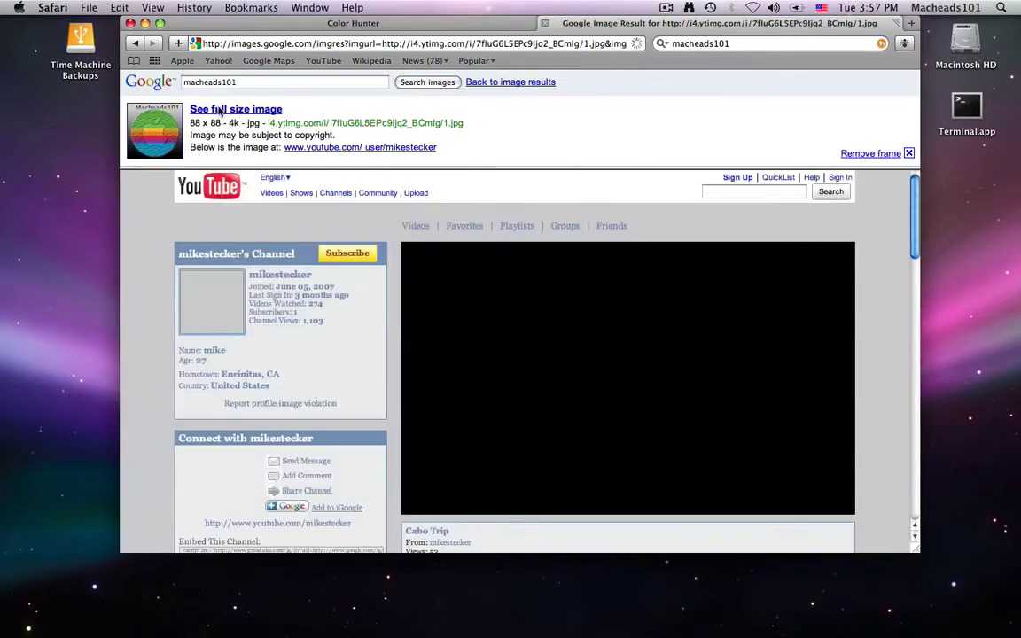
left_click(220, 109)
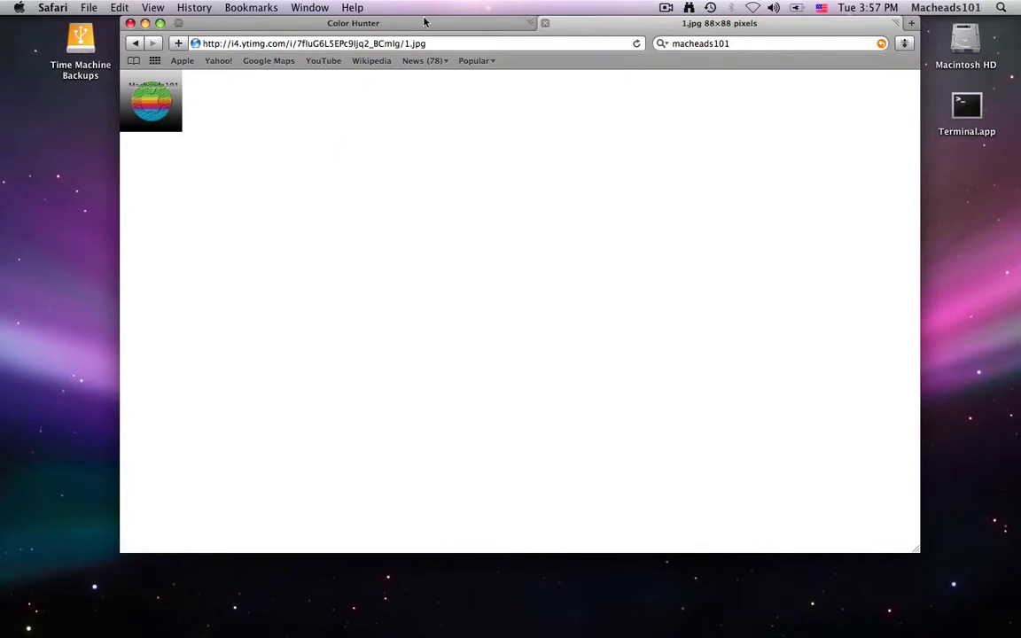
left_click(437, 44)
key("super+c")
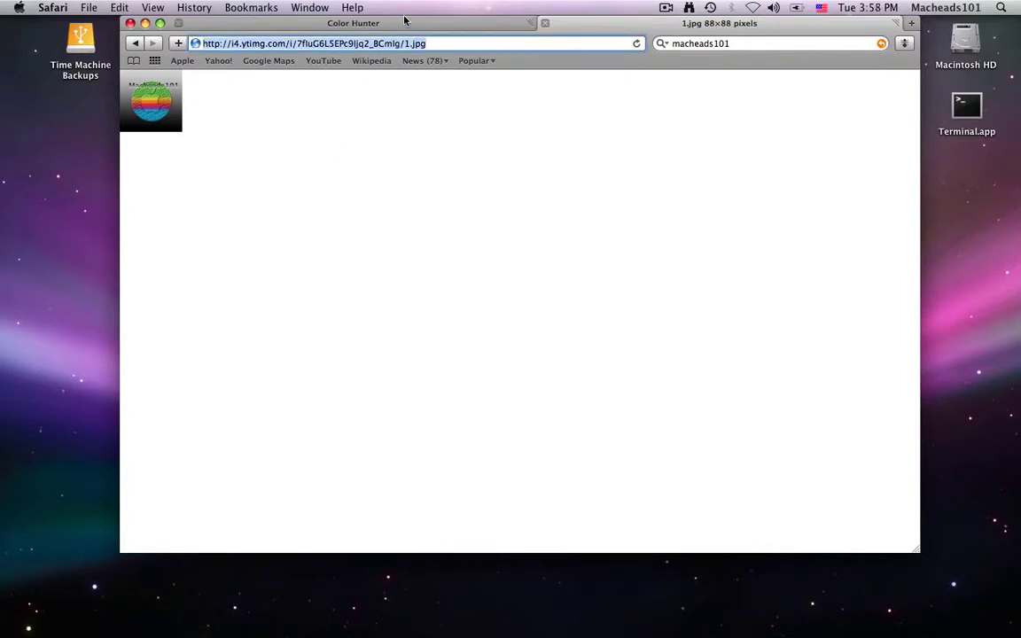
Paste the logo image address into Color Hunter's search to generate a custom palette
left_click(403, 23)
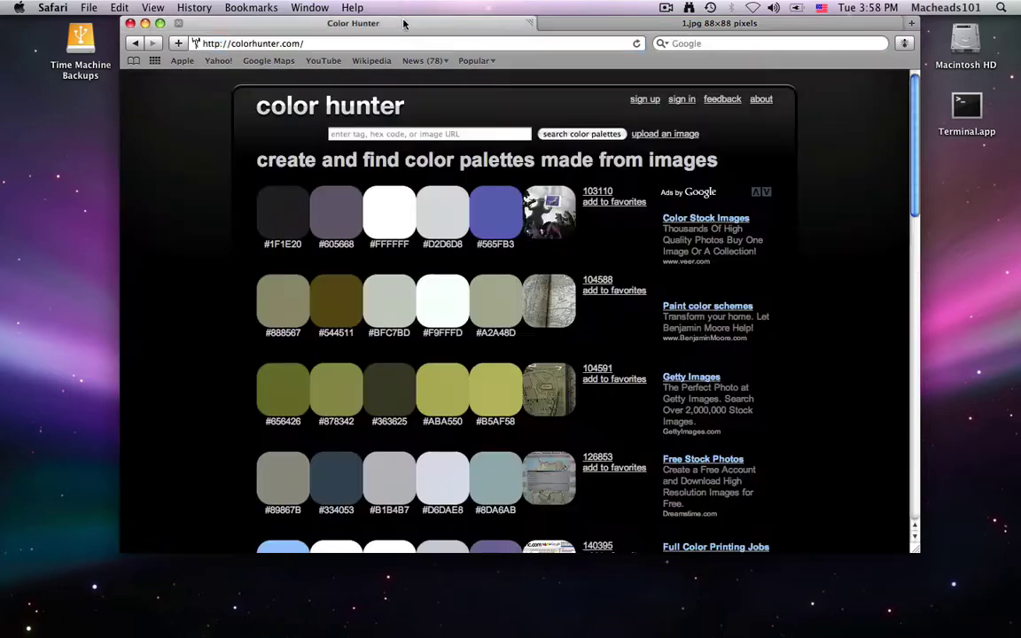
left_click(413, 132)
key("super+v")
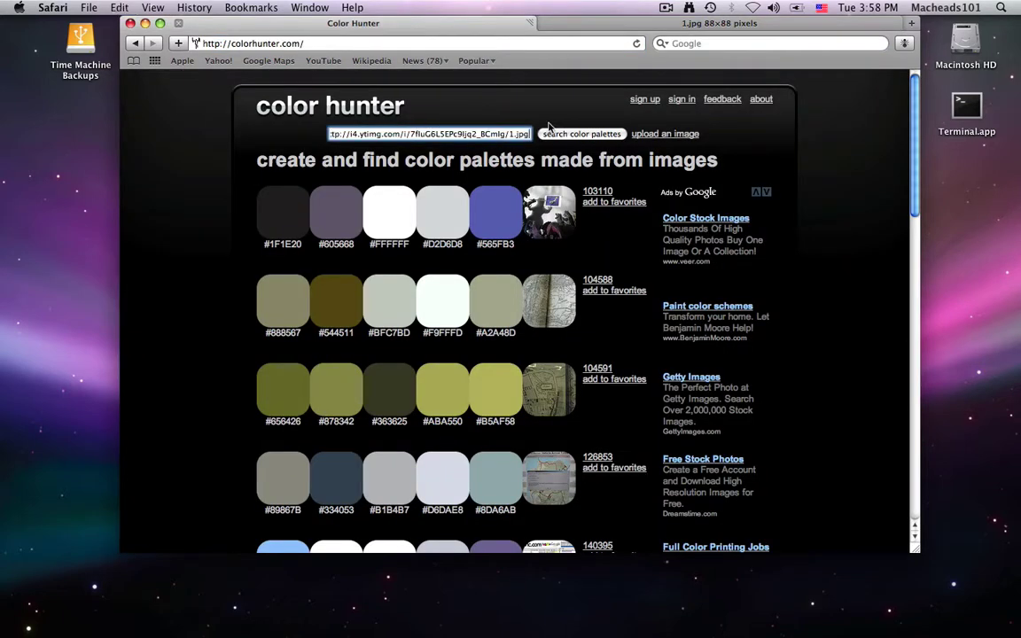
left_click(573, 134)
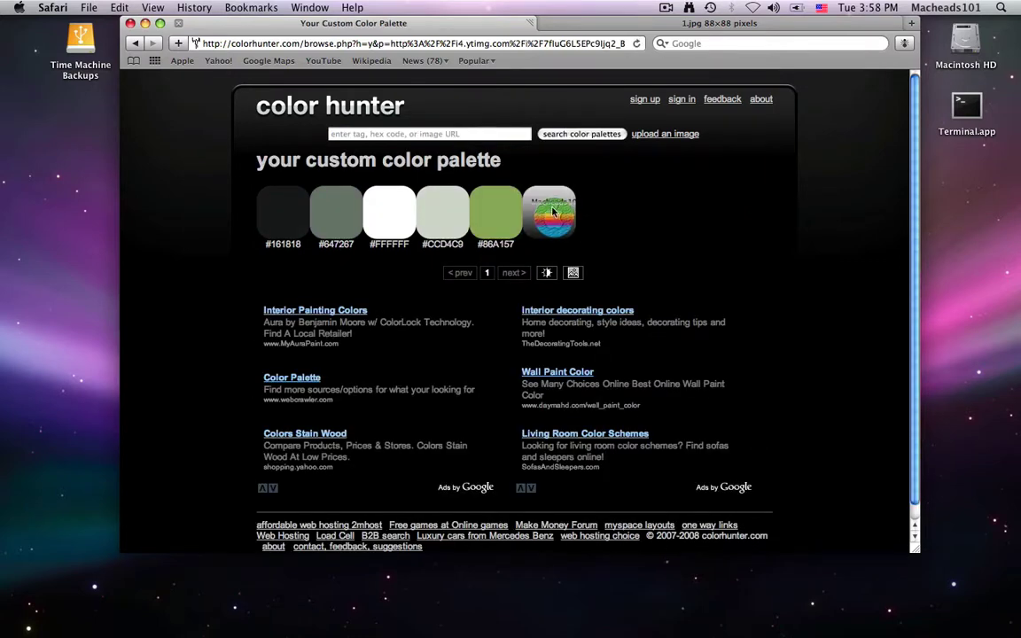
View the source image, close it, and select the #86A157 hex code
left_click(564, 210)
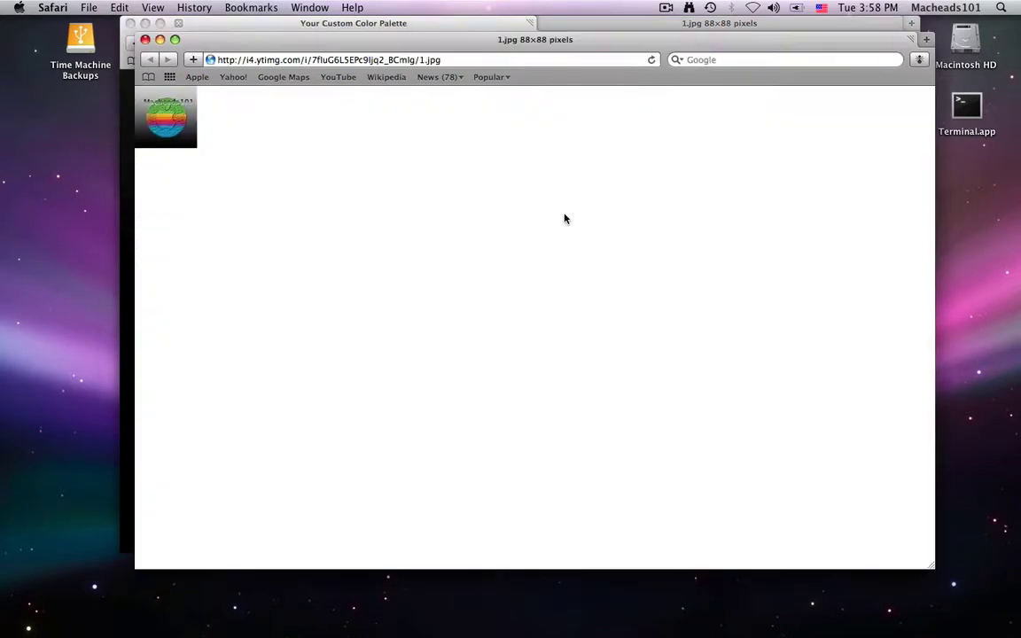
left_click(145, 40)
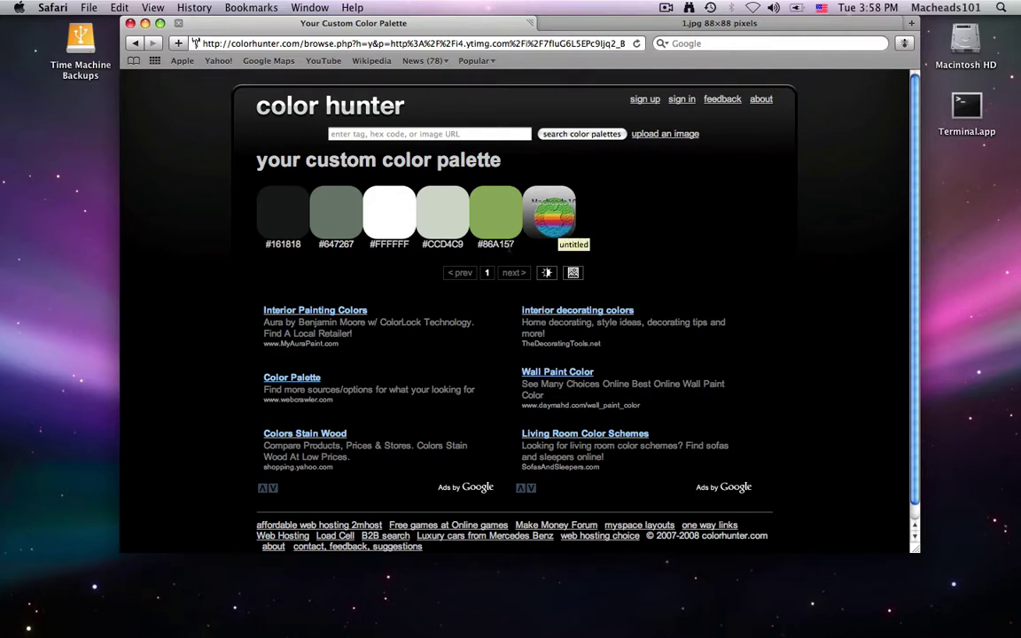
double_click(498, 245)
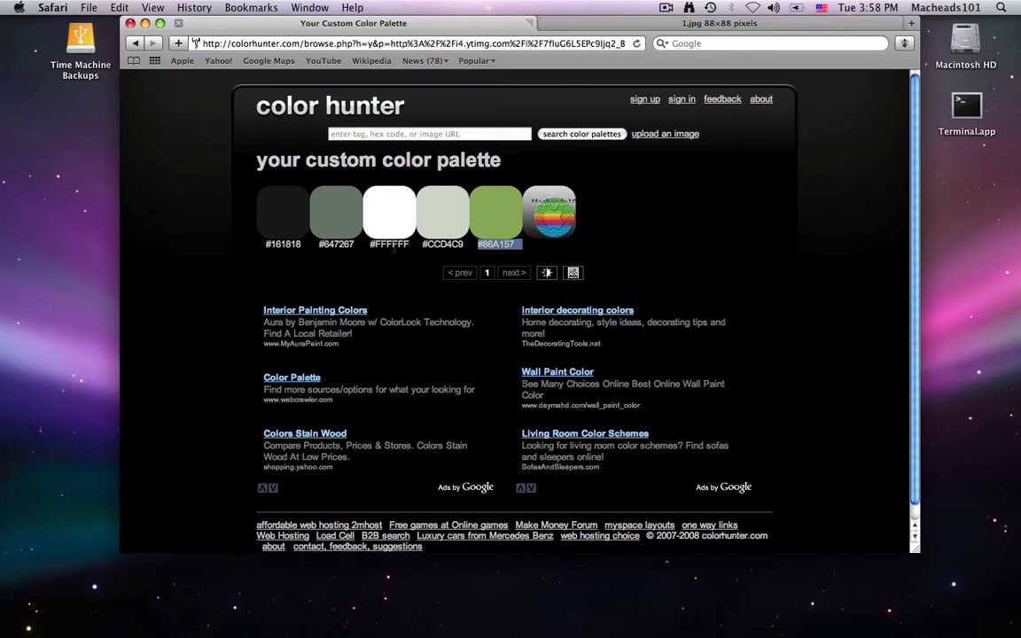
left_click(361, 264)
Switch between tabs back to the custom palette and close the Google image result tab
left_click(581, 22)
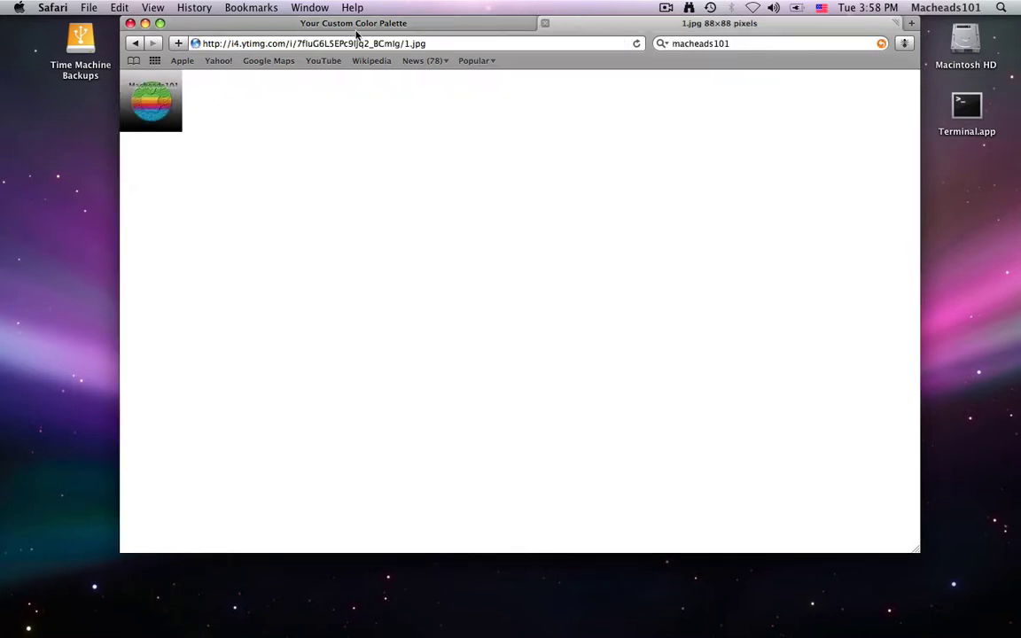
left_click(135, 43)
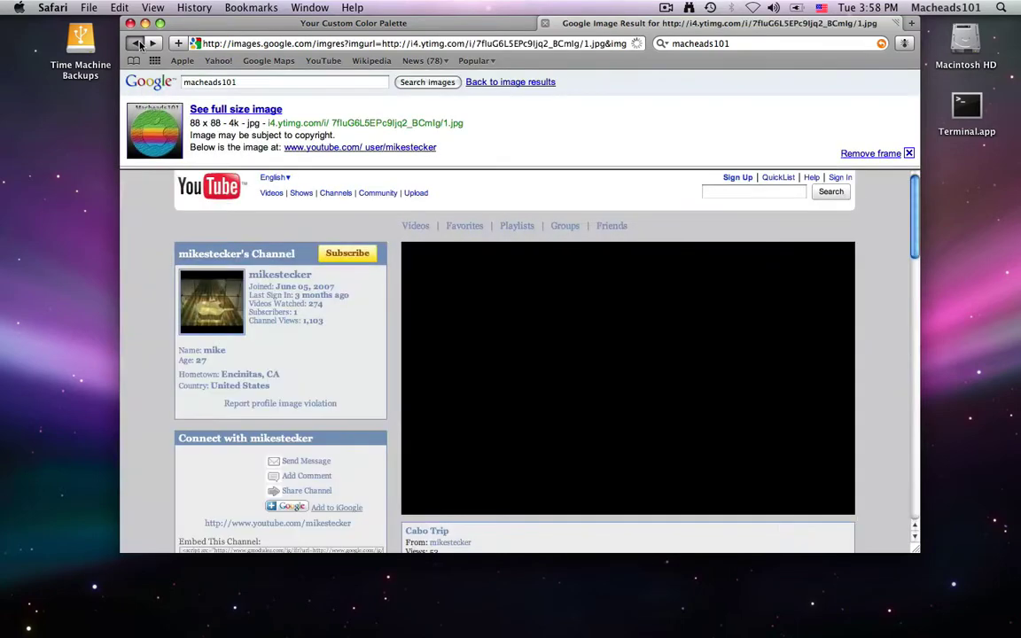
left_click_drag(136, 44, 323, 58)
left_click(181, 22)
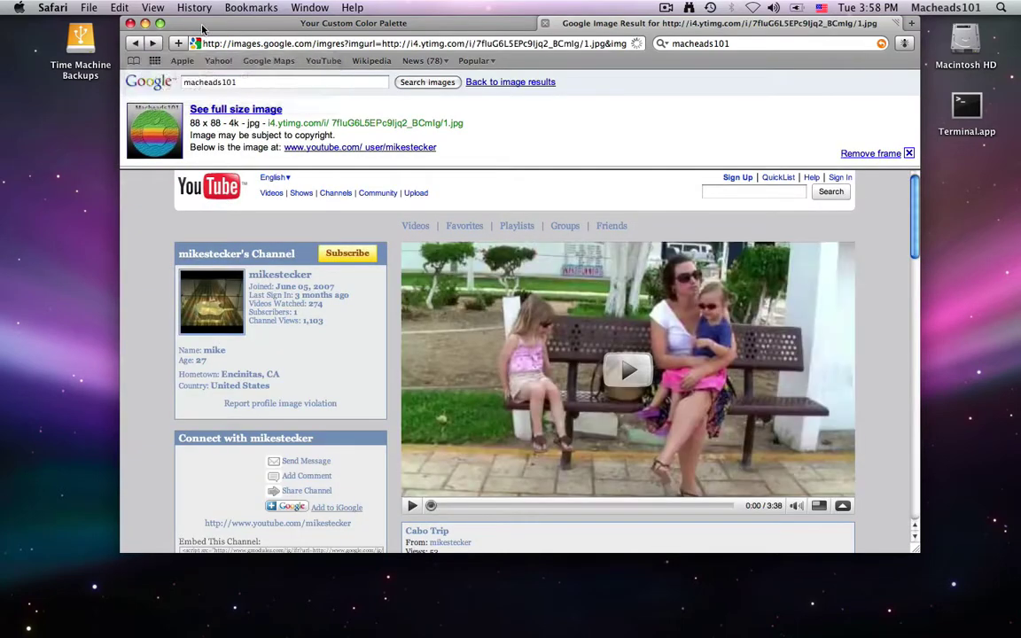
left_click(181, 23)
left_click(573, 27)
left_click(545, 24)
mouse_move(501, 634)
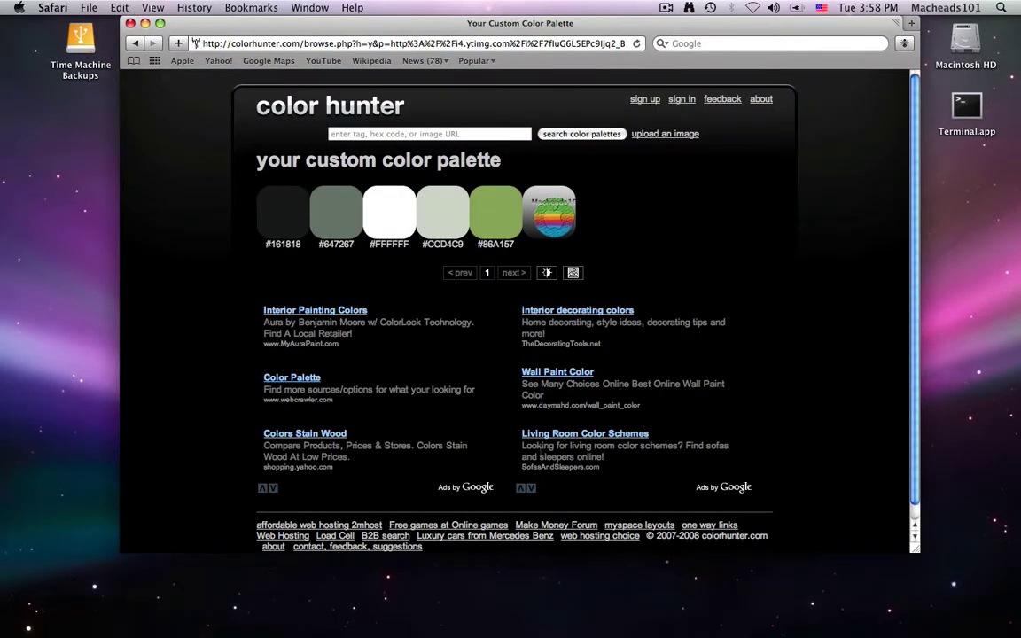
Launch Photo Booth from Spotlight and take a webcam photo
key("super+space")
type("pho")
key("Escape")
key("super+space")
key("Escape")
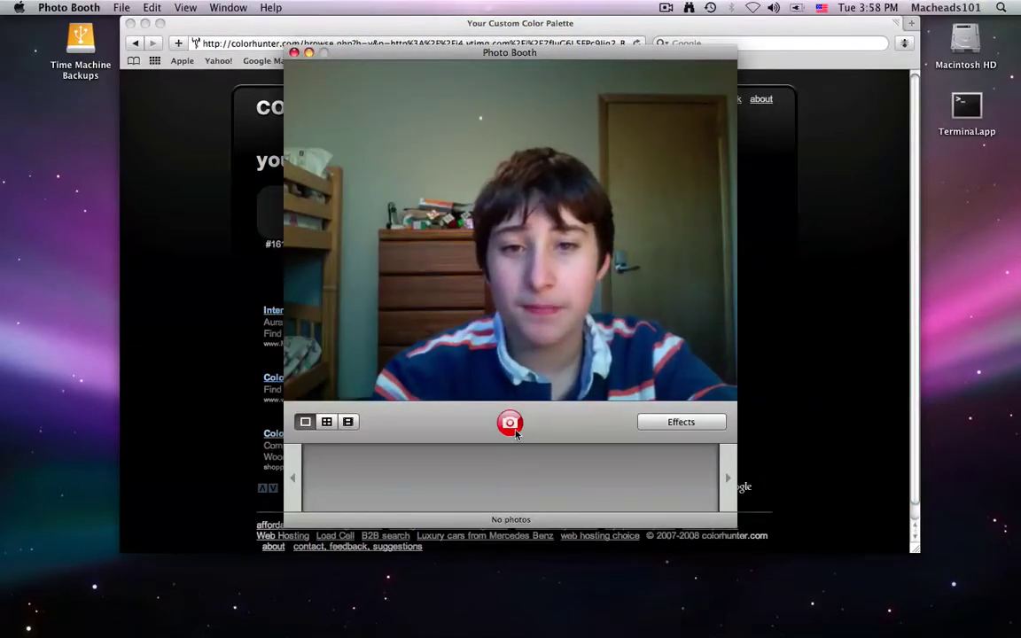
left_click(516, 432)
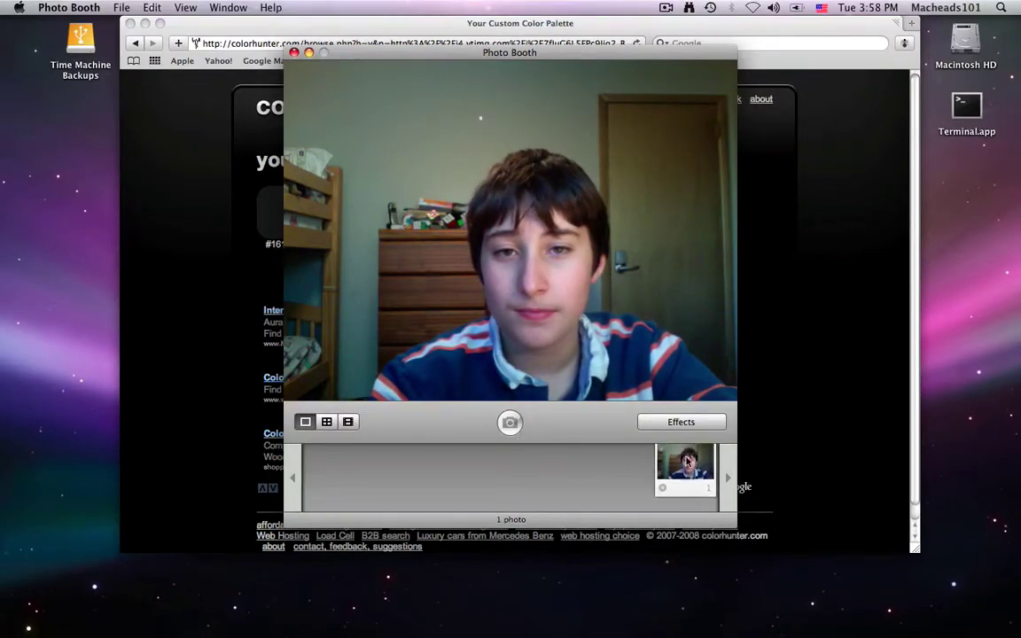
Save the photo to the desktop as Photo 1.jpg, delete it from Photo Booth, and quit
left_click_drag(674, 468, 982, 345)
left_click(684, 502)
key("Delete")
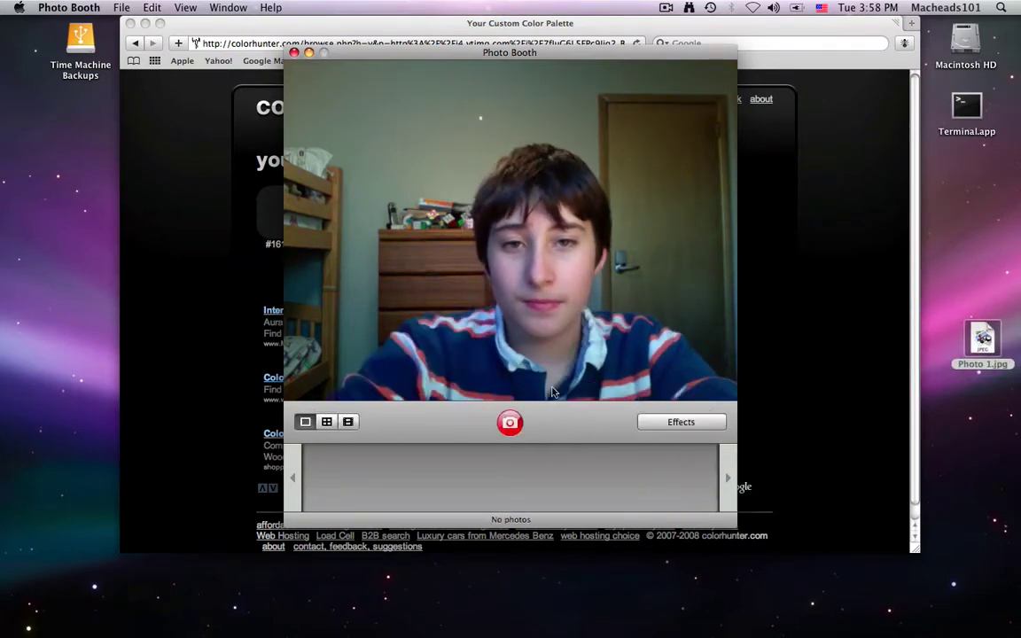
key("super+q")
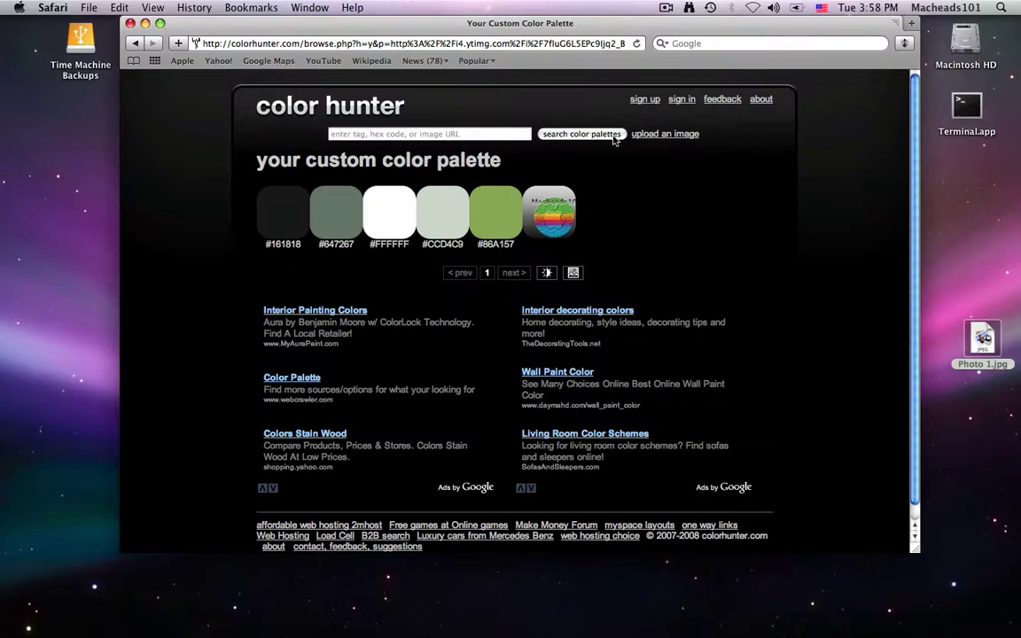
Upload Desktop's Photo 1.jpg, giving palette #2F2D20, #70826F, #454A49, #DAB5C6, #999E9F
left_click(665, 133)
left_click(457, 156)
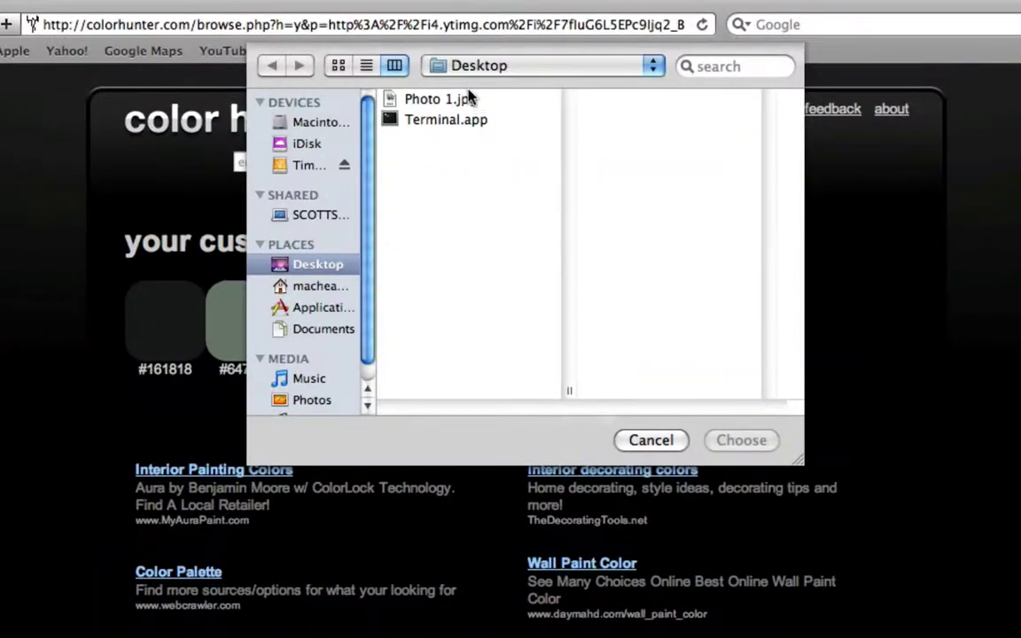
left_click(441, 99)
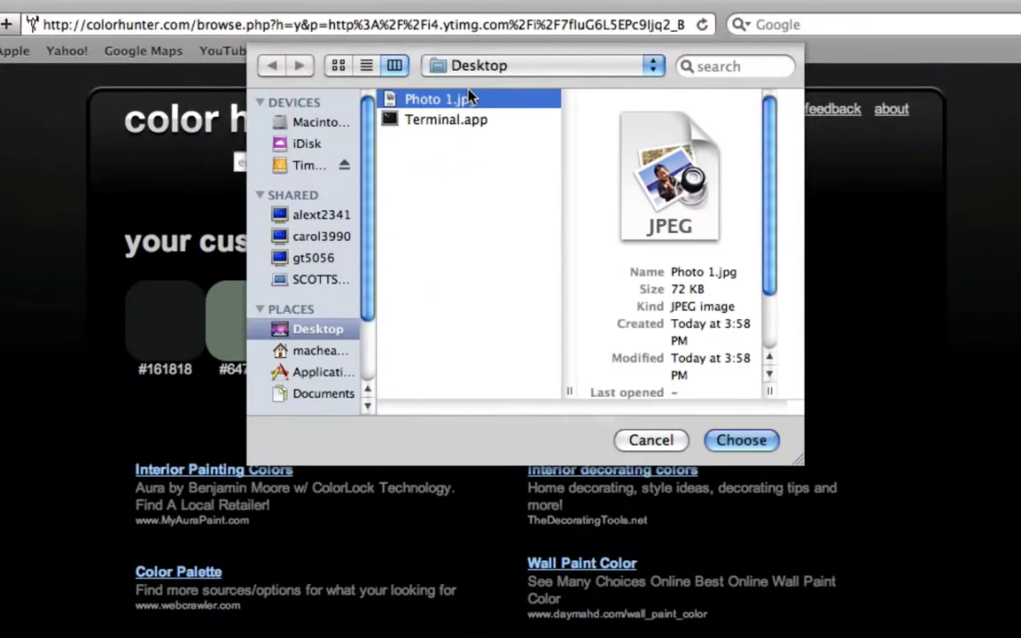
key("Return")
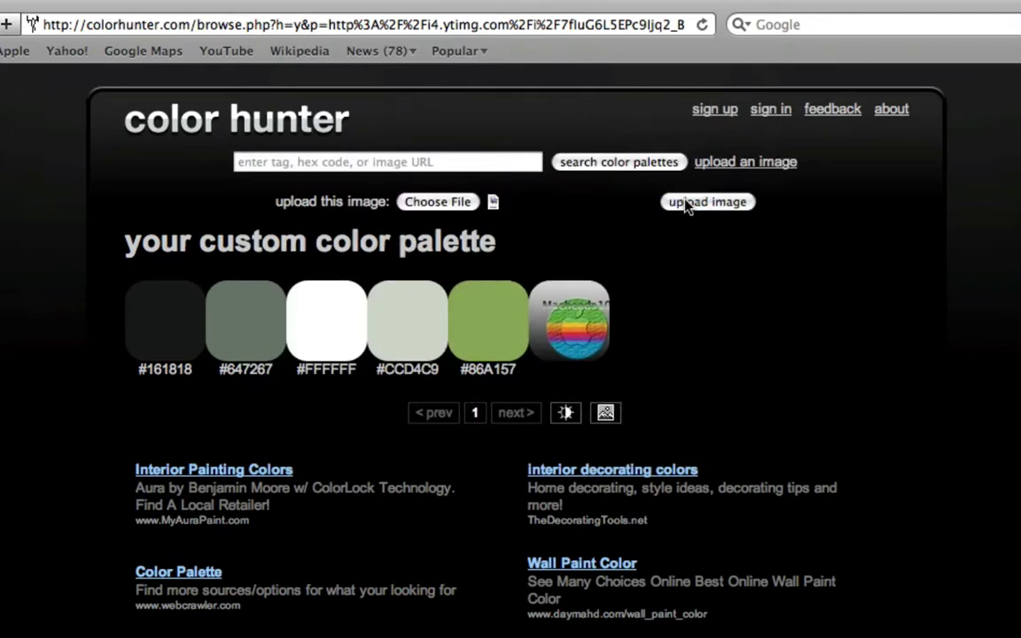
left_click(685, 204)
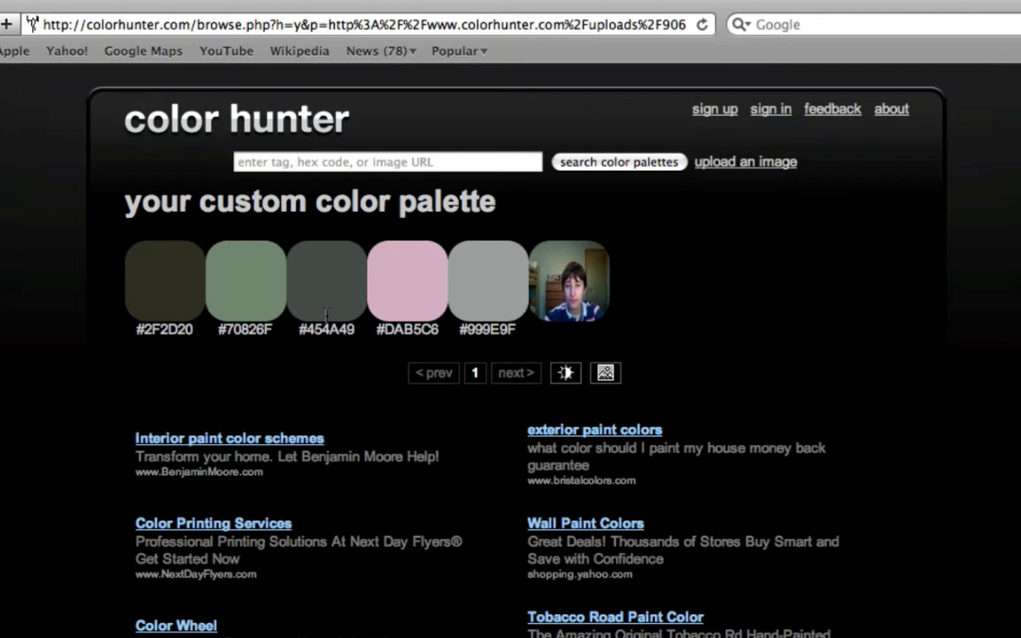
left_click_drag(456, 314, 512, 330)
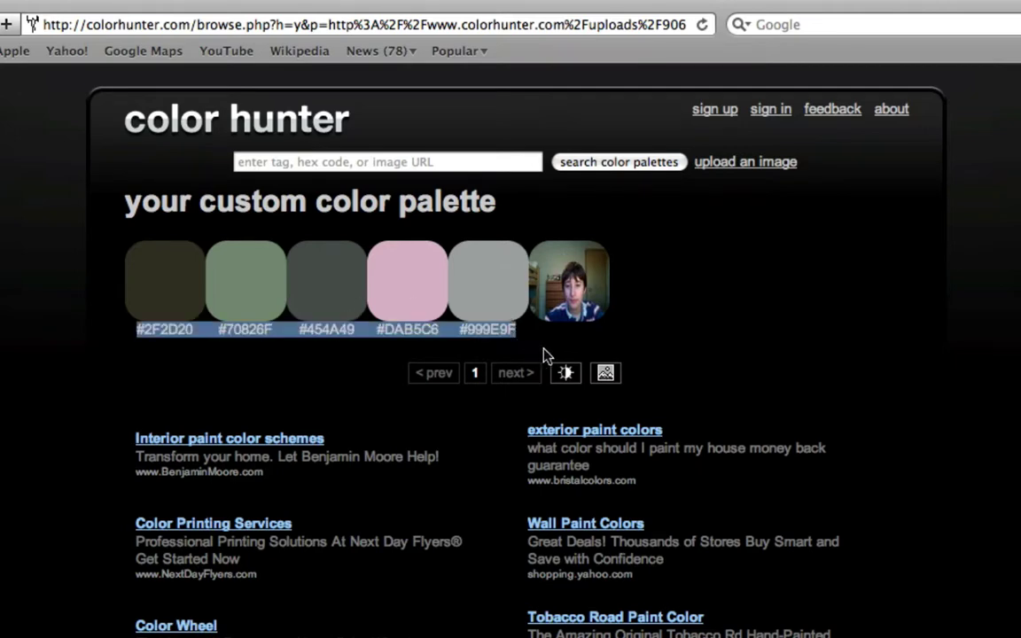
left_click(544, 355)
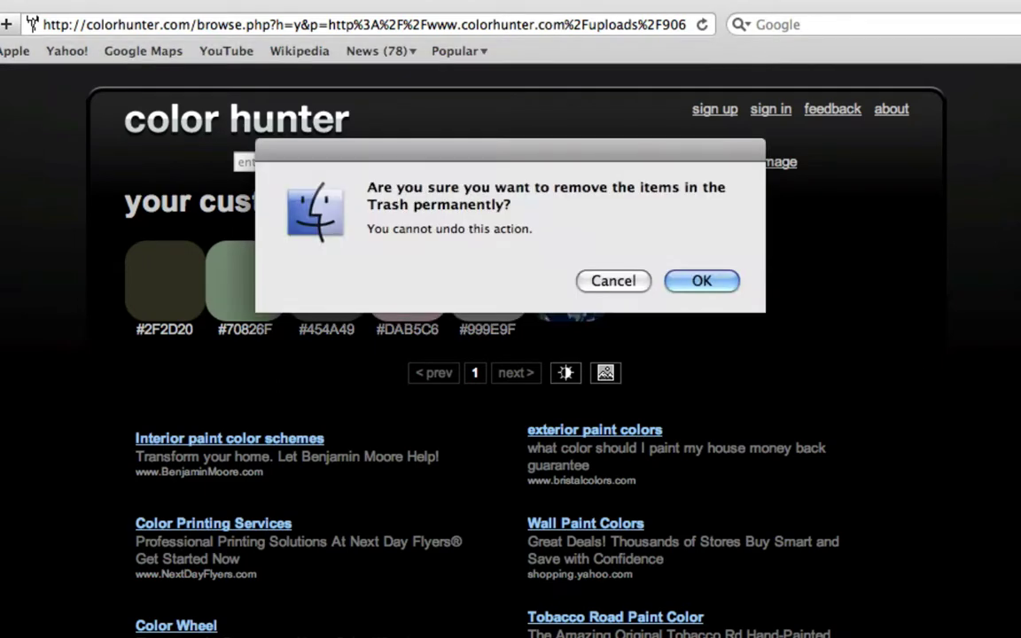
key("Return")
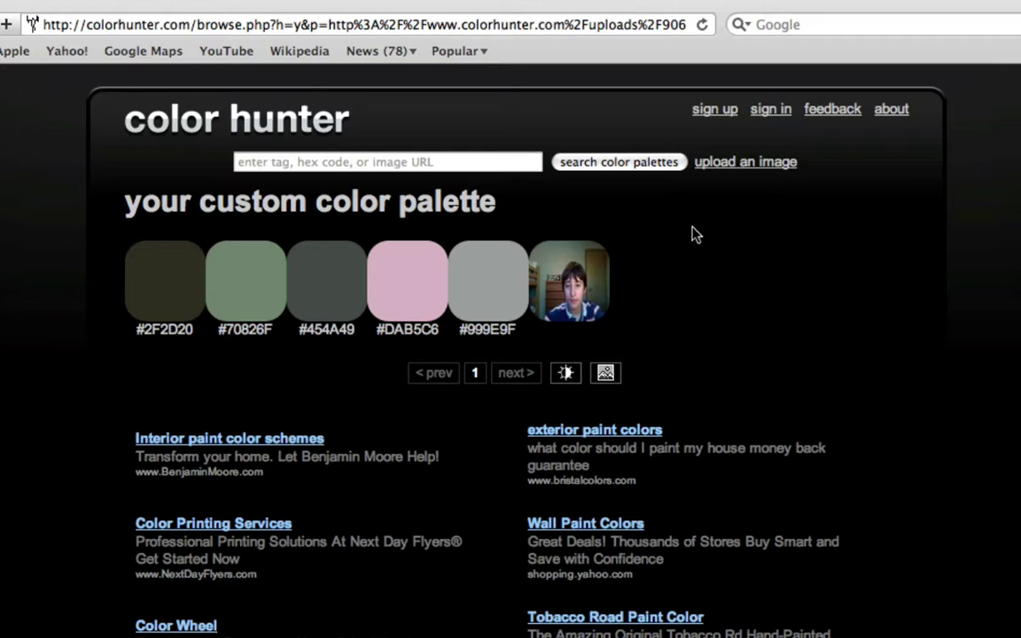
left_click(389, 161)
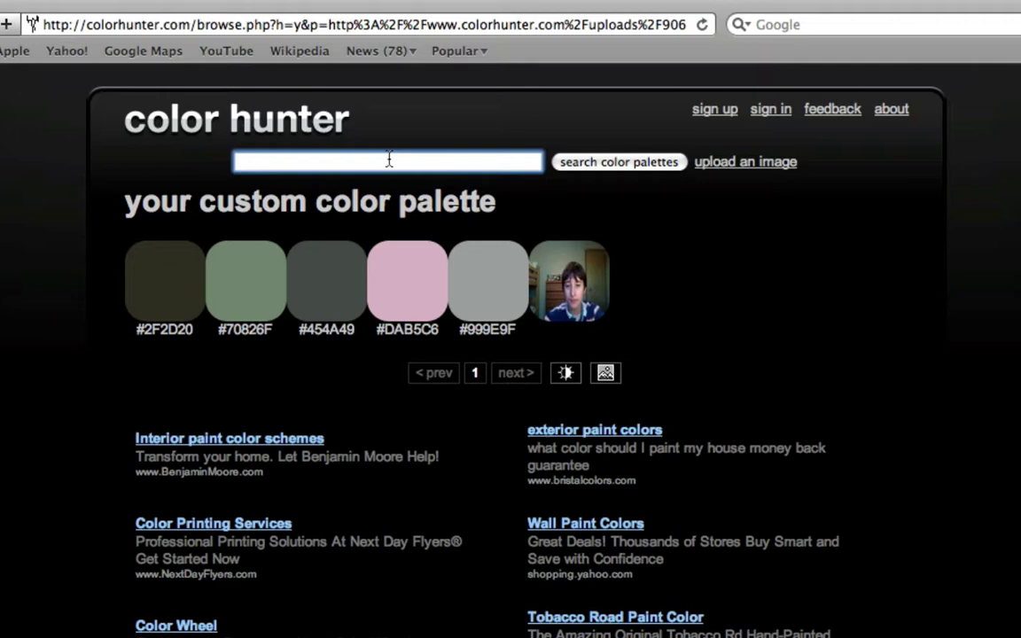
left_click(407, 316)
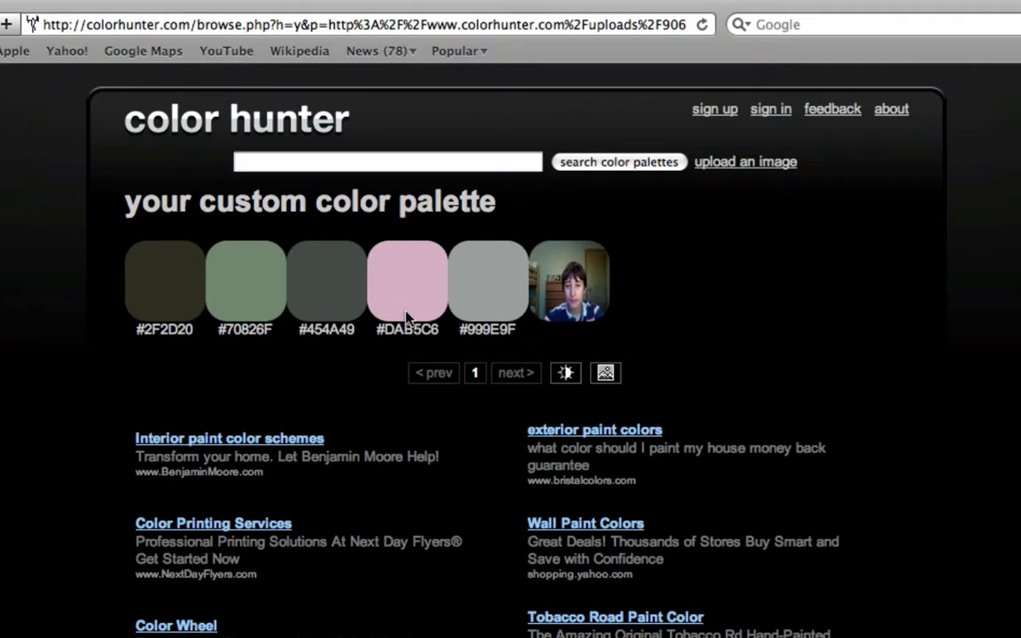
key("super+shift+4")
left_click_drag(378, 258, 433, 308)
key("super+space")
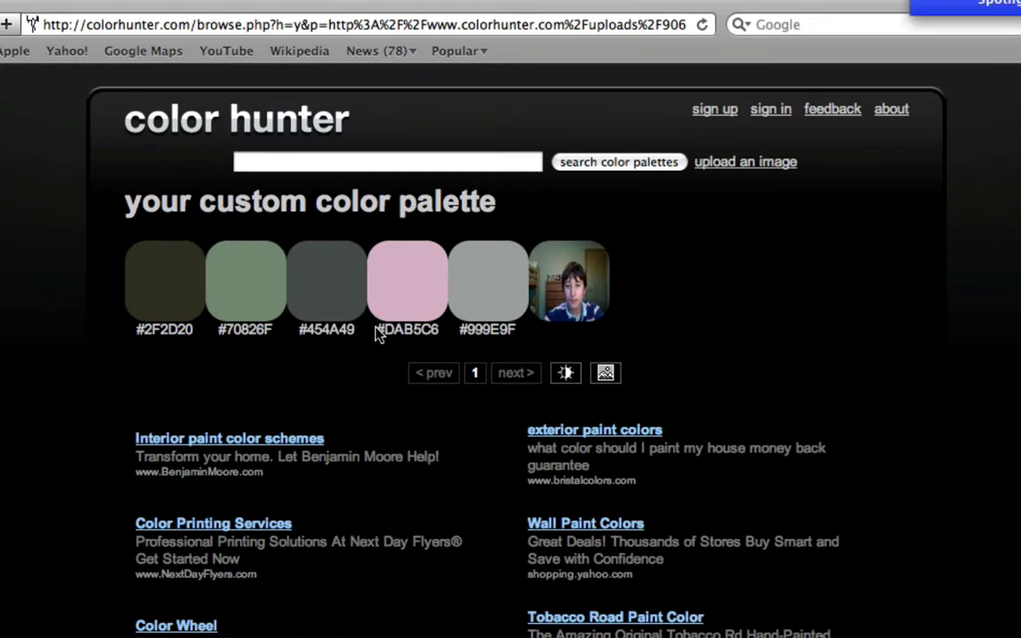
key("Escape")
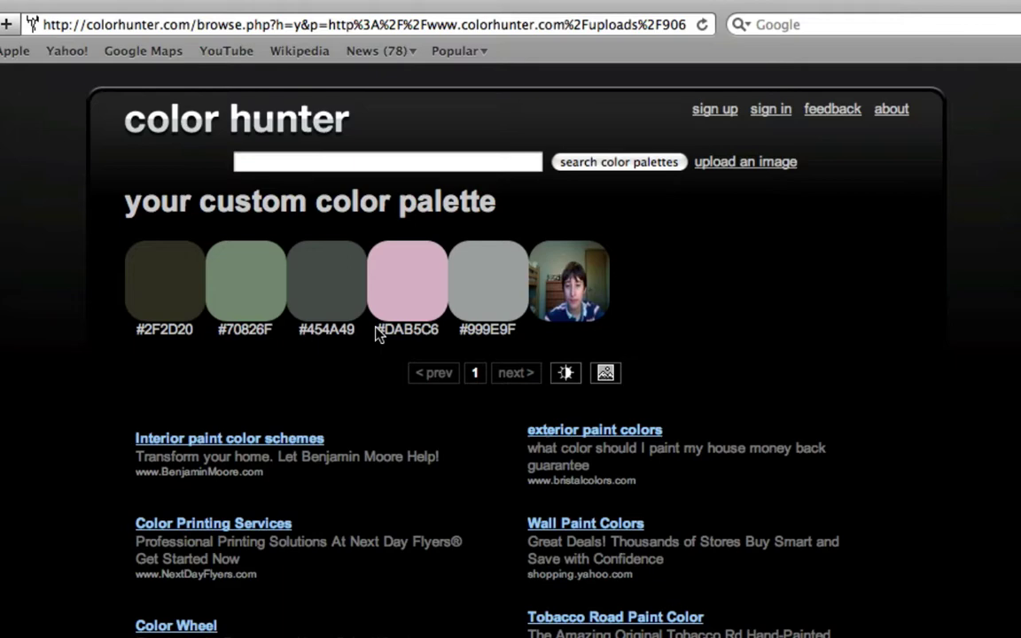